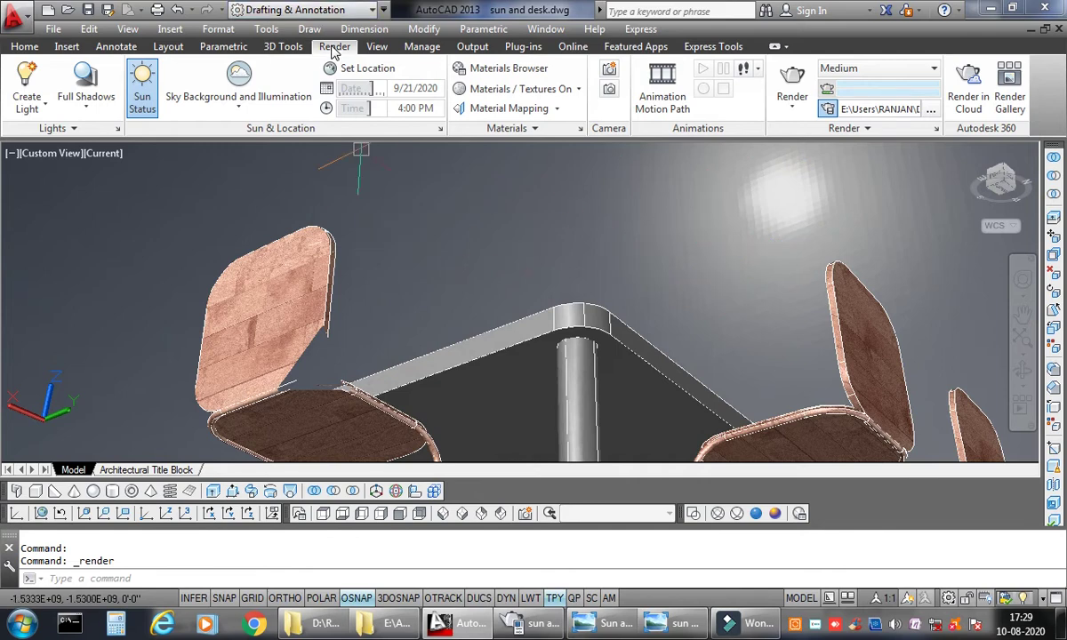
Set the sky to Sky Background and Illumination, keeping the current Windows colour scheme.
left_click(235, 112)
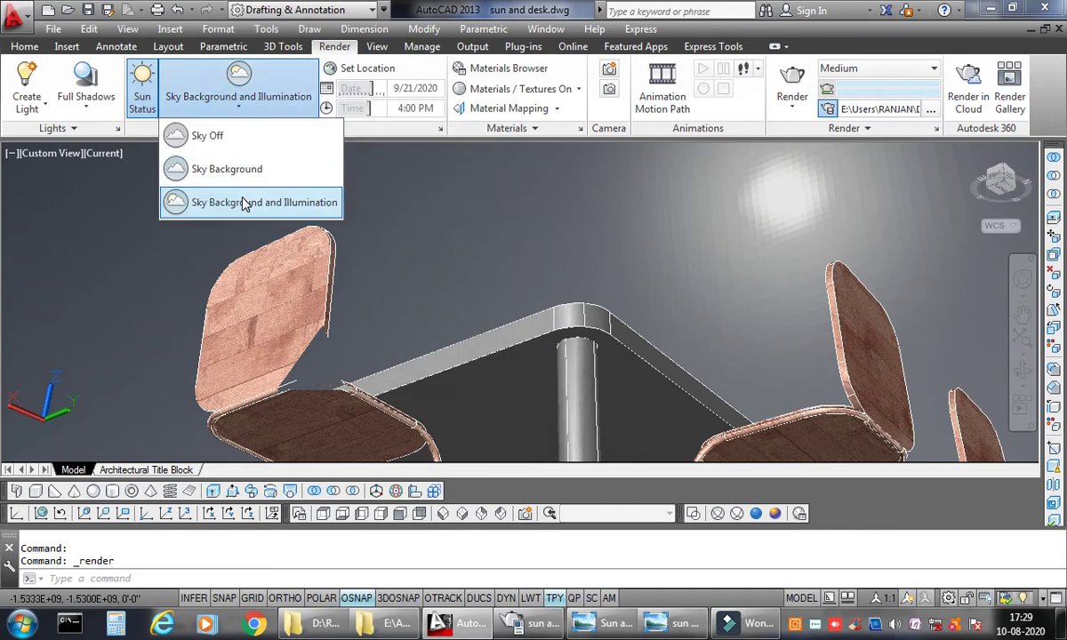
left_click(251, 202)
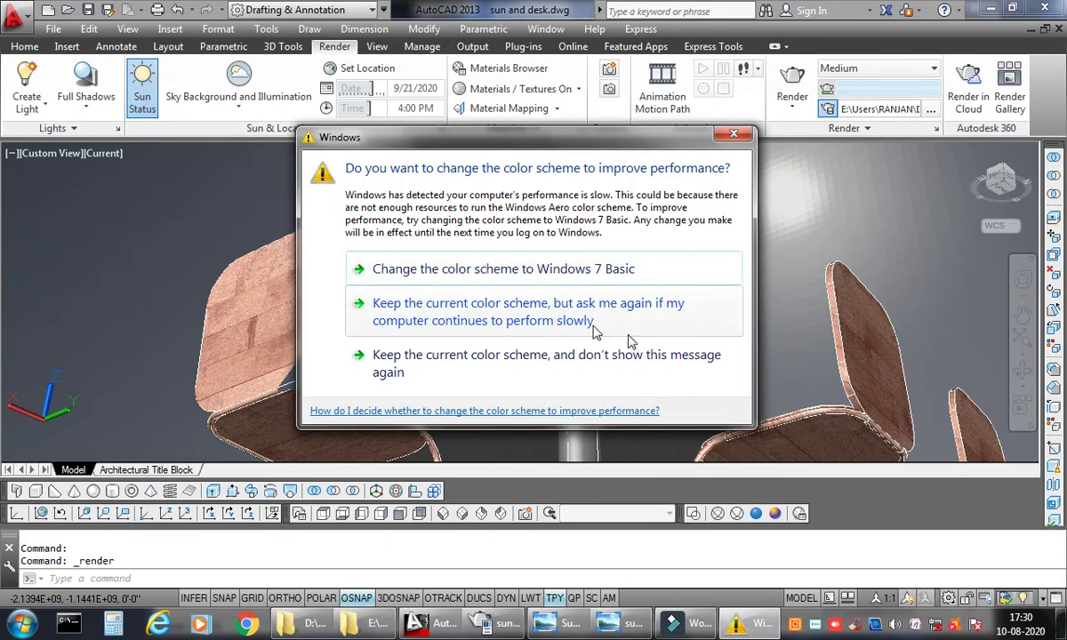
left_click(612, 373)
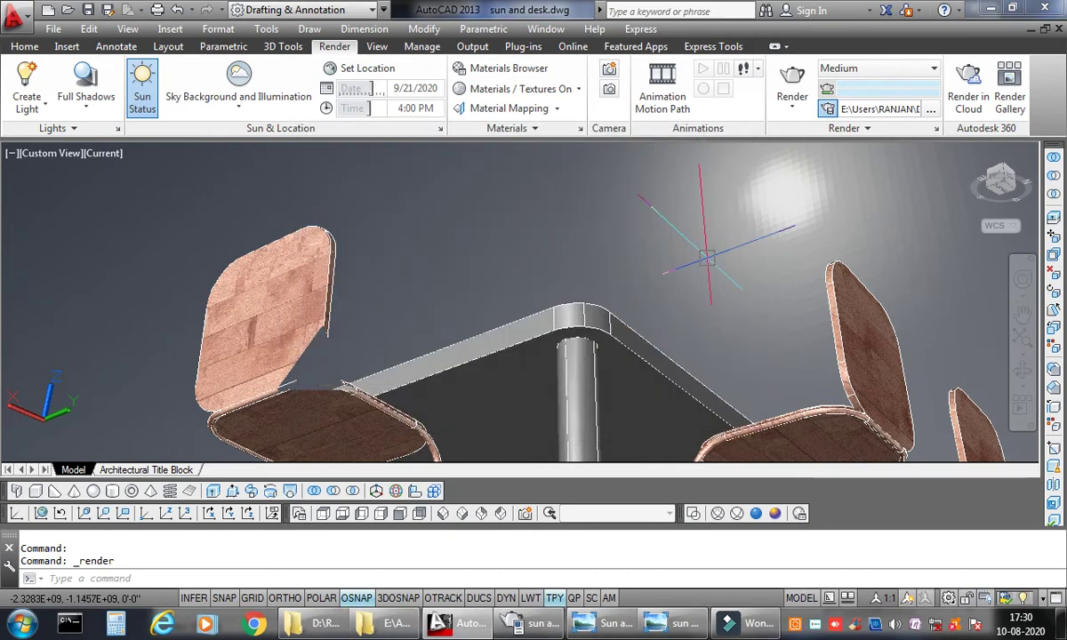
Render the current view of the sunlit table-and-chairs scene and open the newest render's actions.
left_click(792, 105)
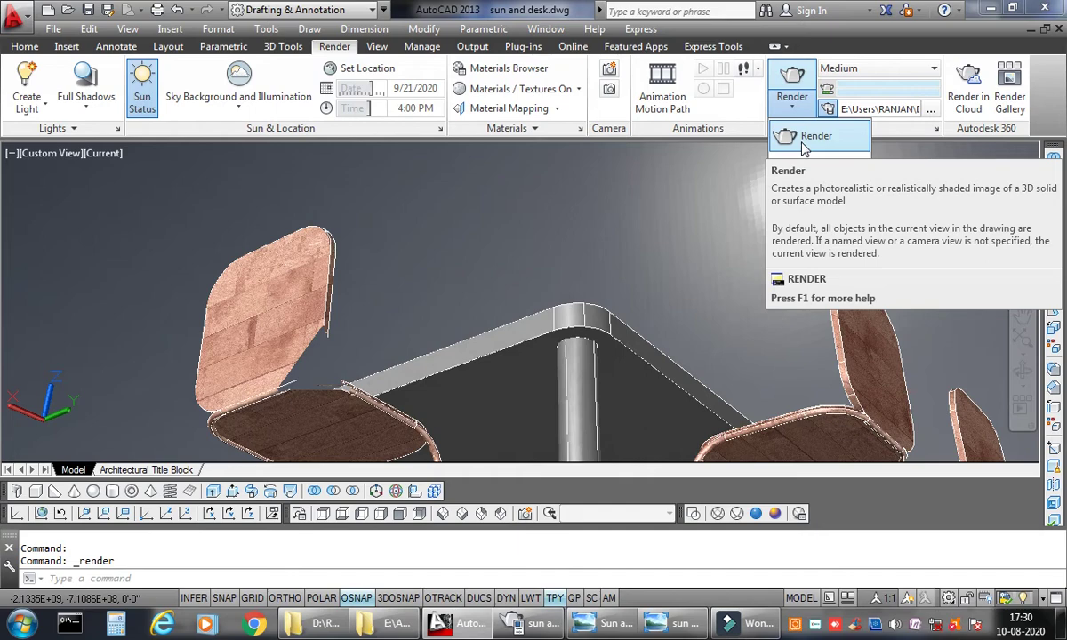
left_click(802, 142)
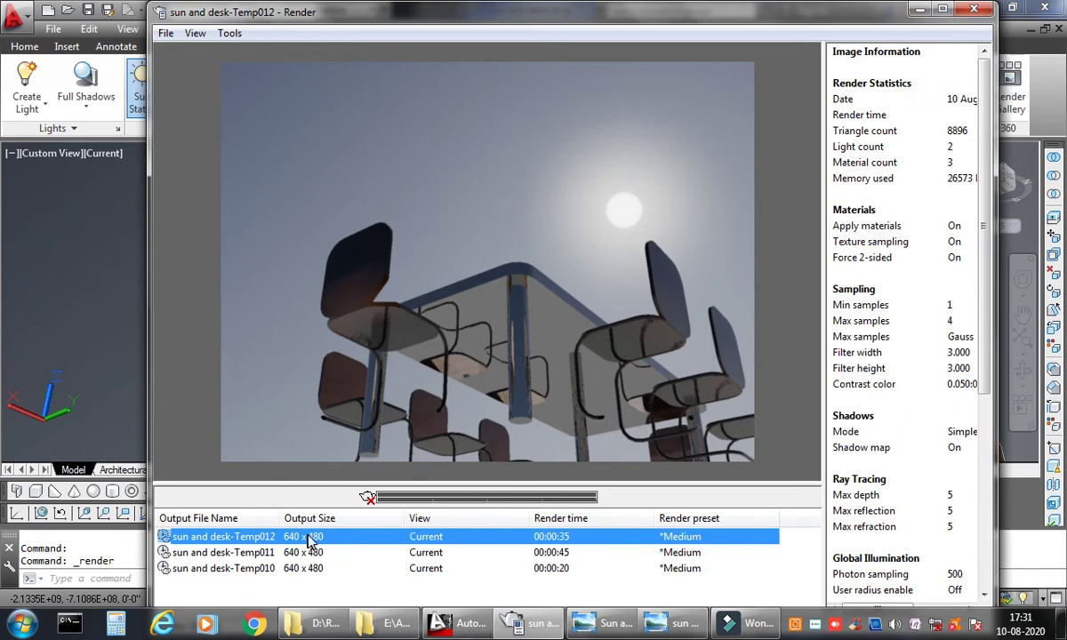
right_click(309, 541)
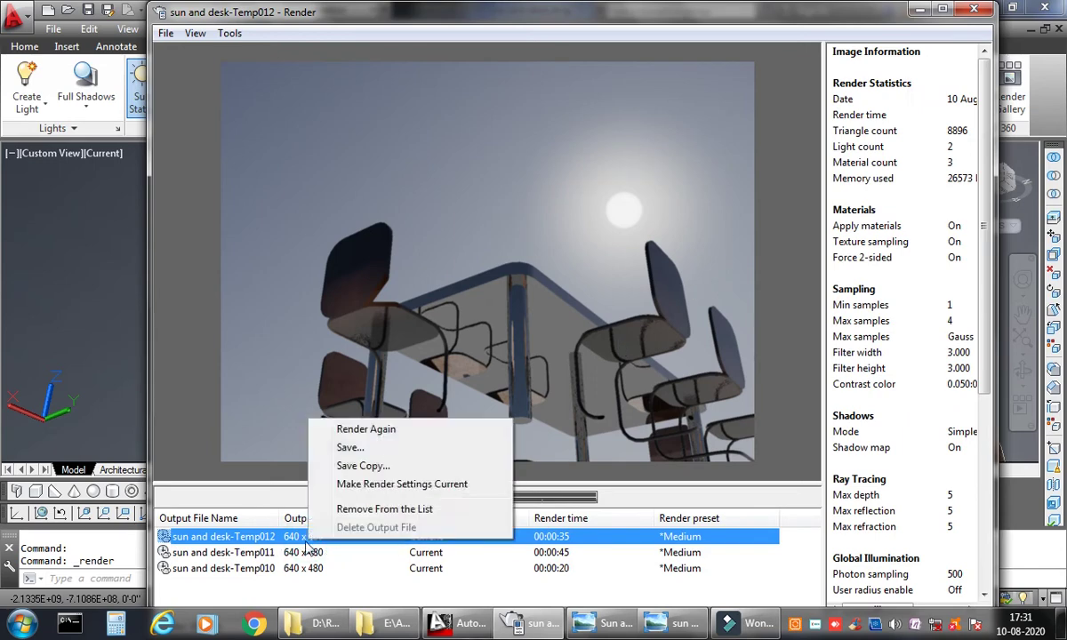
left_click(319, 594)
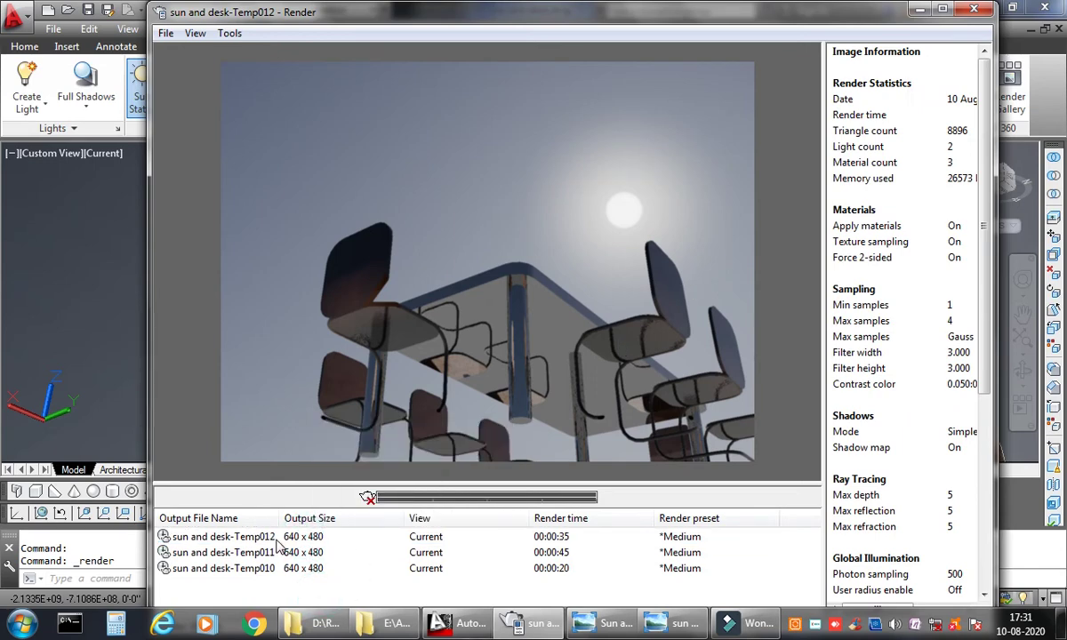
right_click(277, 540)
Save a copy of the render as JPEG 'SUNSKY PIC' with default quality settings.
left_click(318, 447)
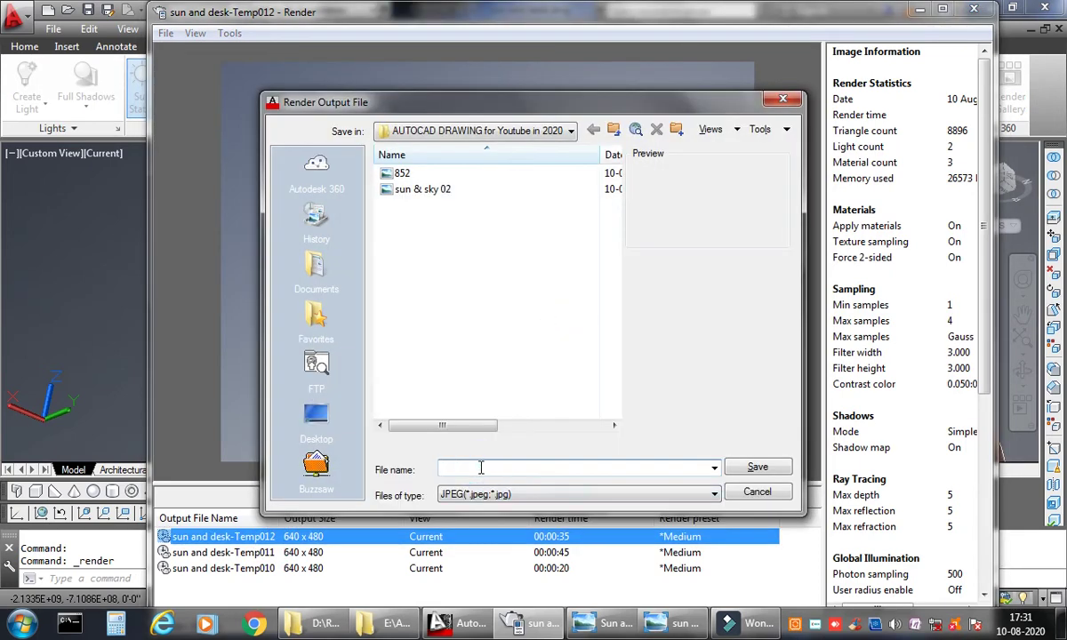
type("SUNSKY PIC")
left_click(754, 468)
left_click(540, 409)
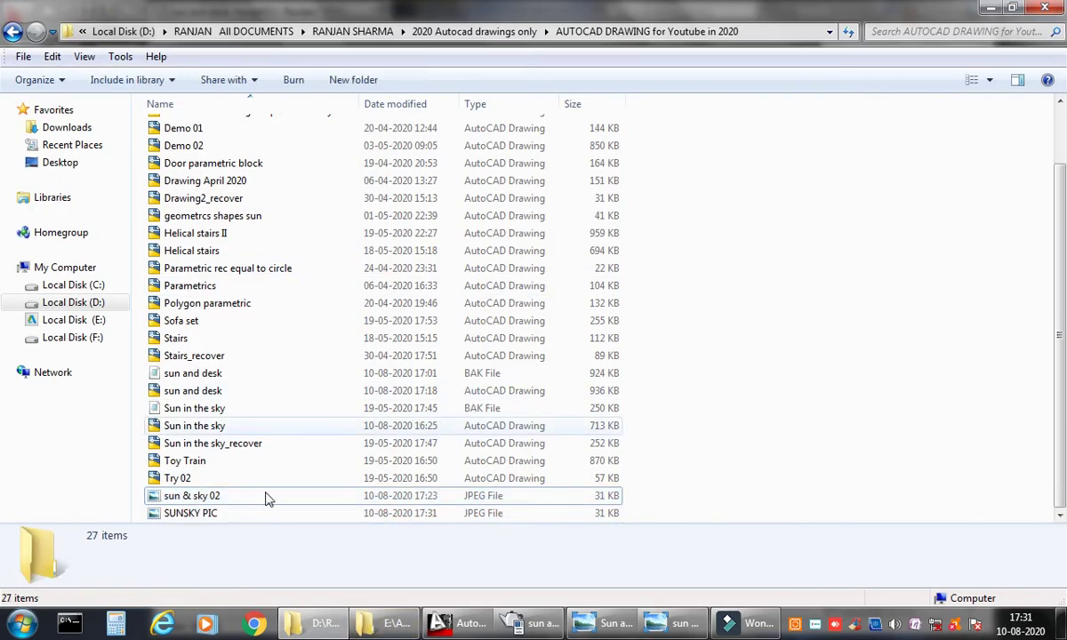
Preview the SUNSKY PIC image from its folder in Windows Explorer.
left_click(210, 516)
right_click(210, 514)
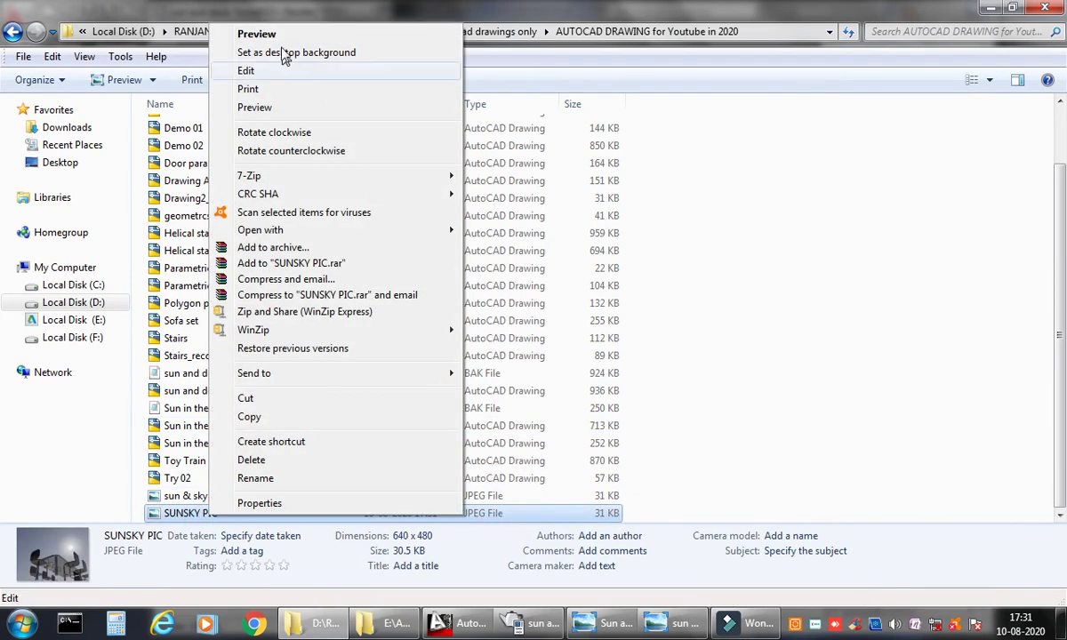
left_click(285, 31)
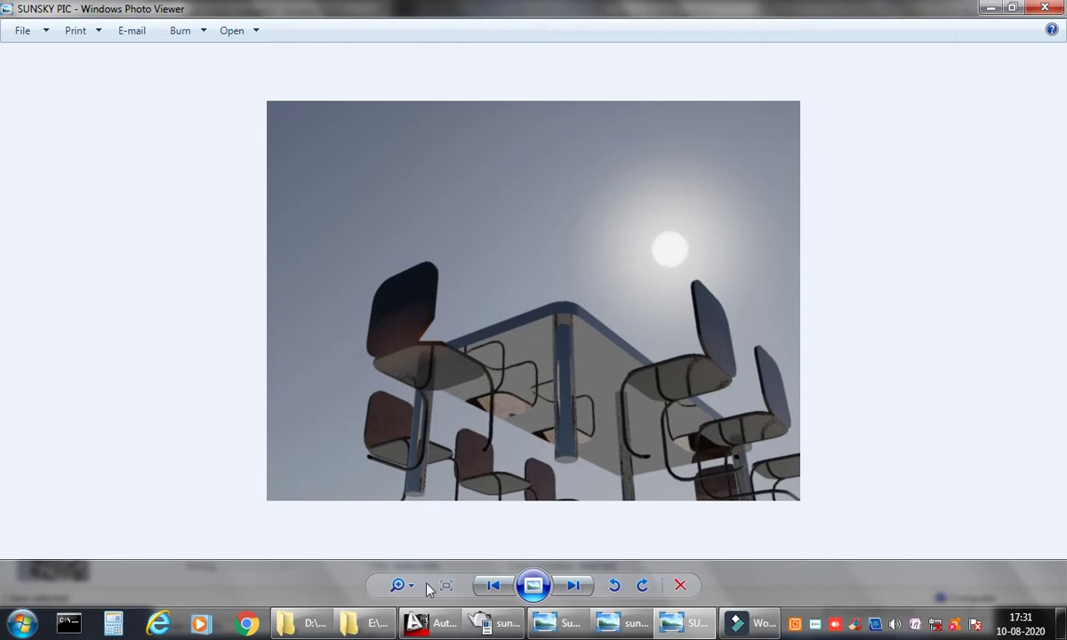
Switch from Windows Photo Viewer back to the AutoCAD drawing via the taskbar.
left_click(433, 624)
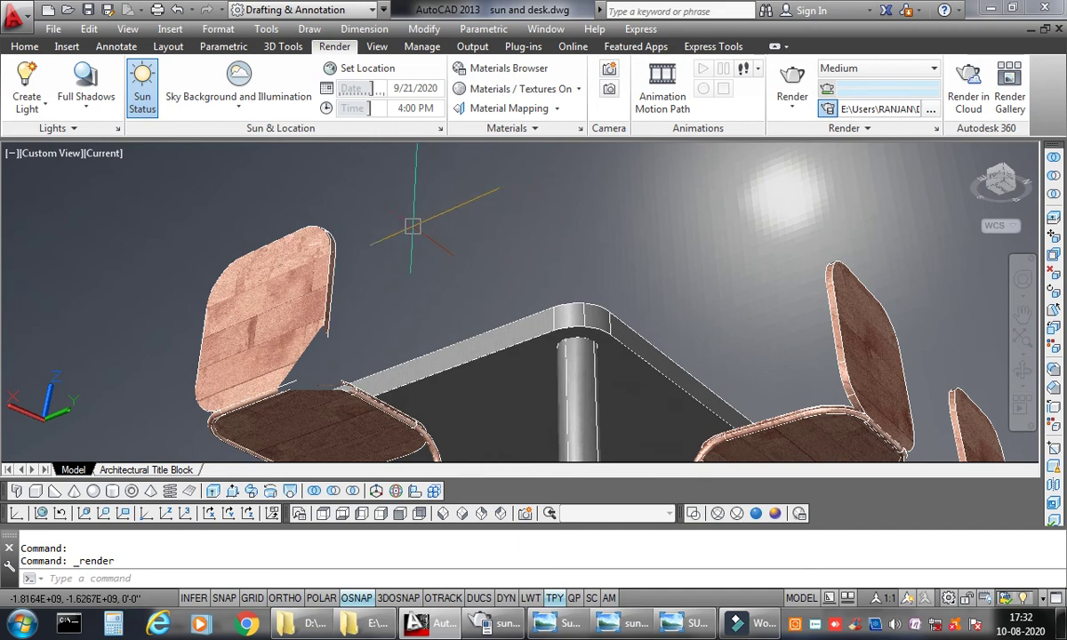
right_click(815, 626)
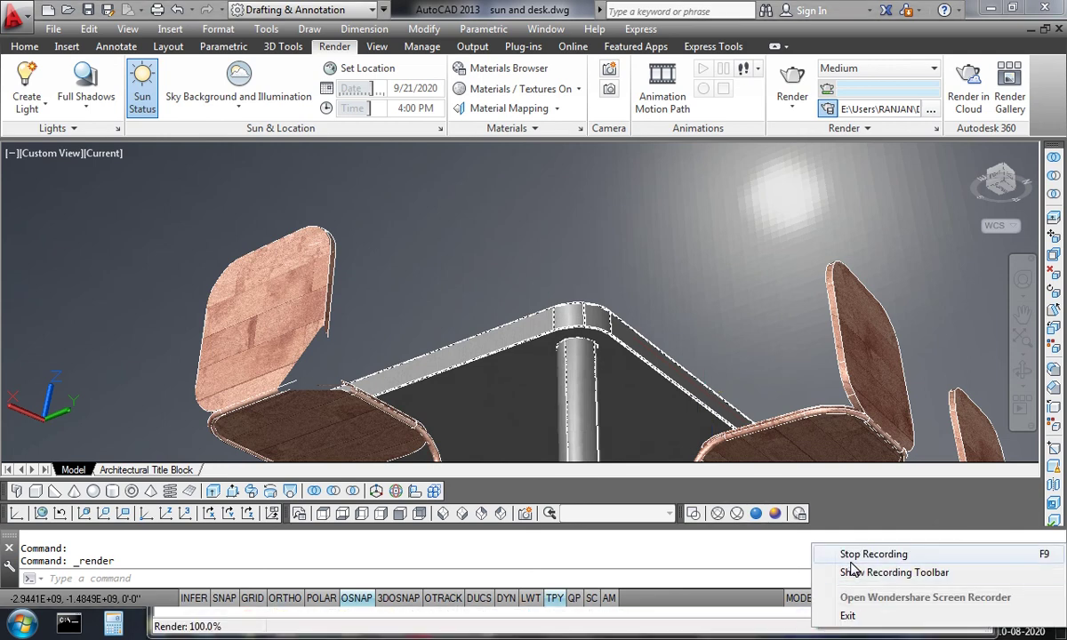